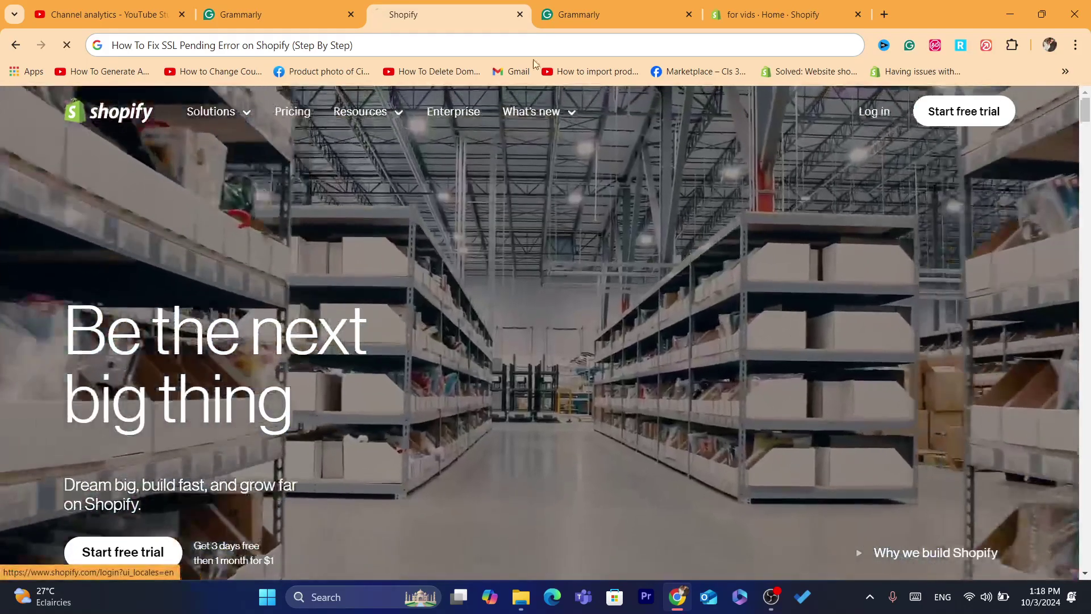
- Log in to Shopify and open the Domains settings of My Store
click(873, 111)
click(503, 45)
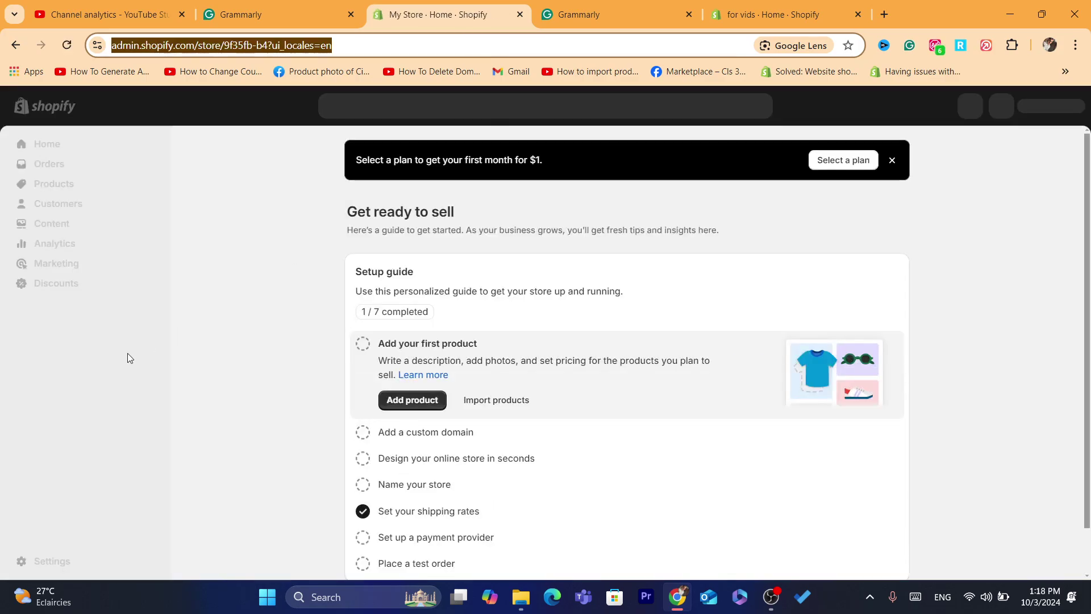
click(47, 566)
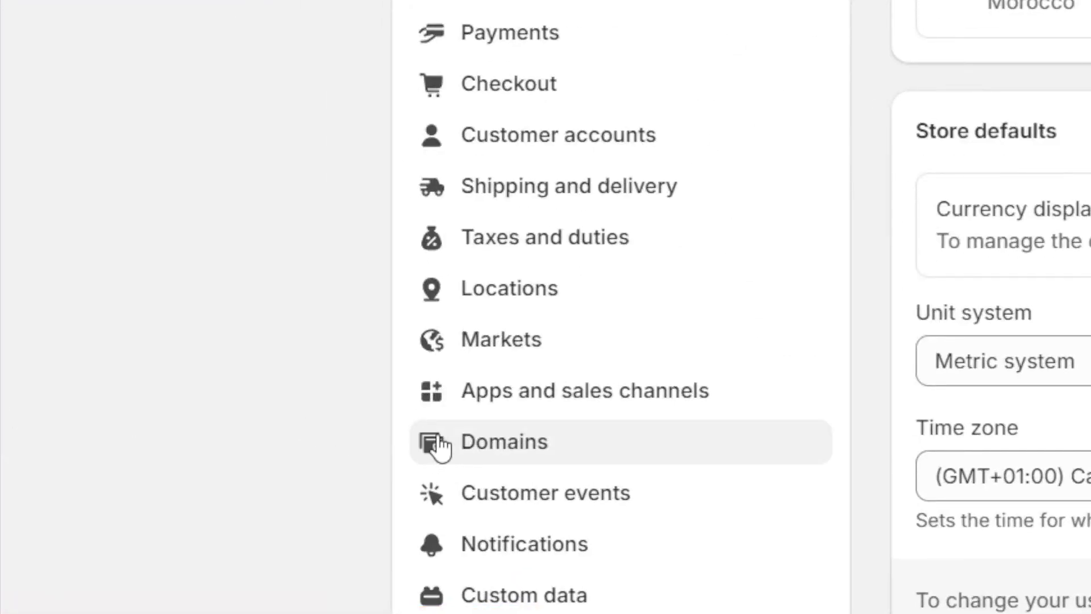
click(439, 444)
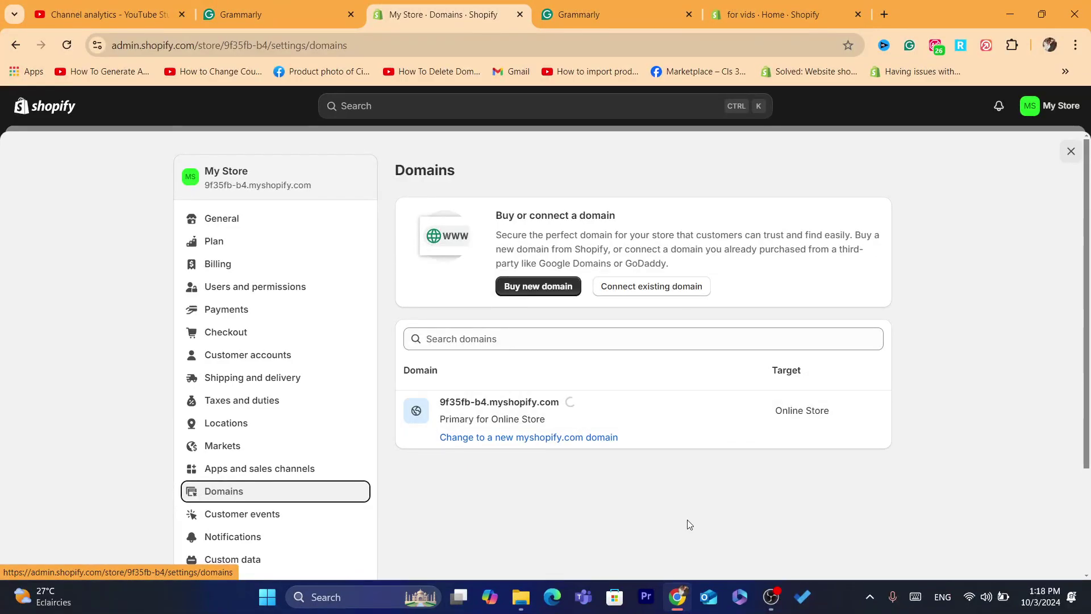
click(562, 45)
text(shopify.com)
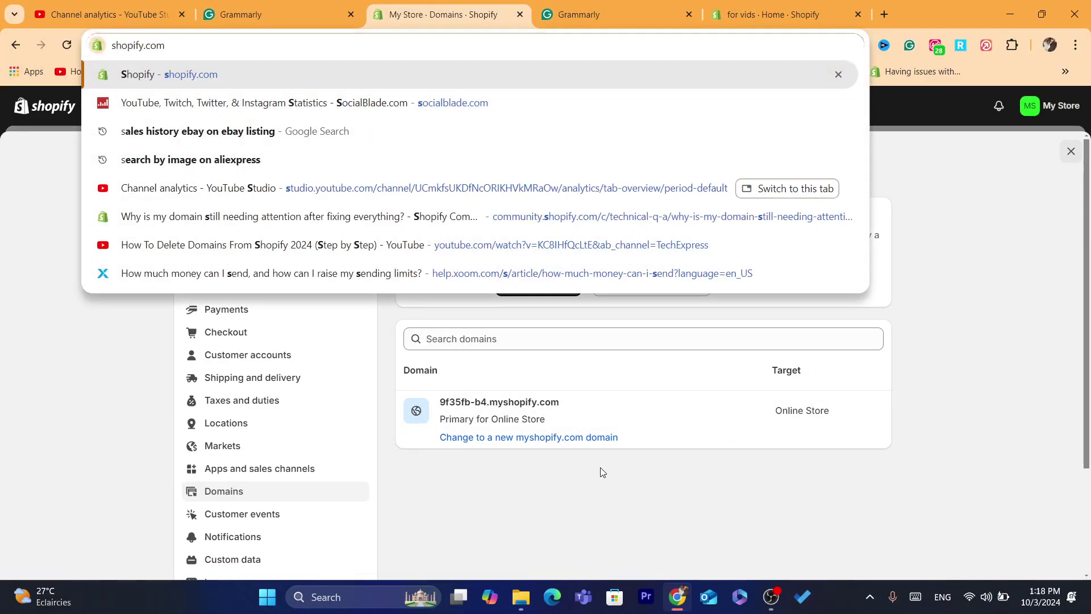
click(601, 470)
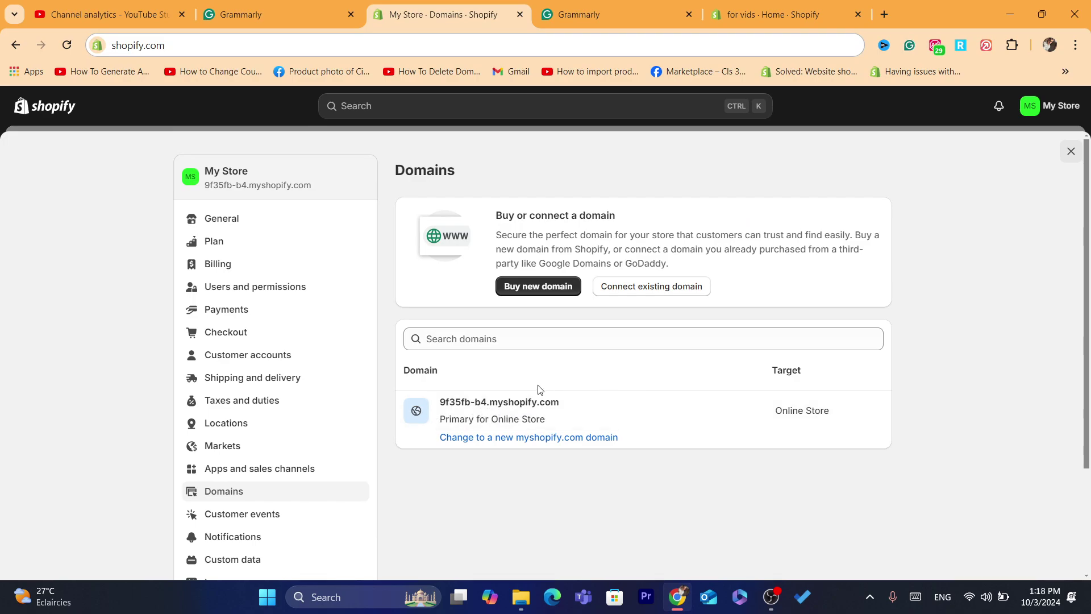
- Switch from My Store to the store with the admin address admin.shopify.com/store/b2579b-13
click(1043, 113)
click(907, 172)
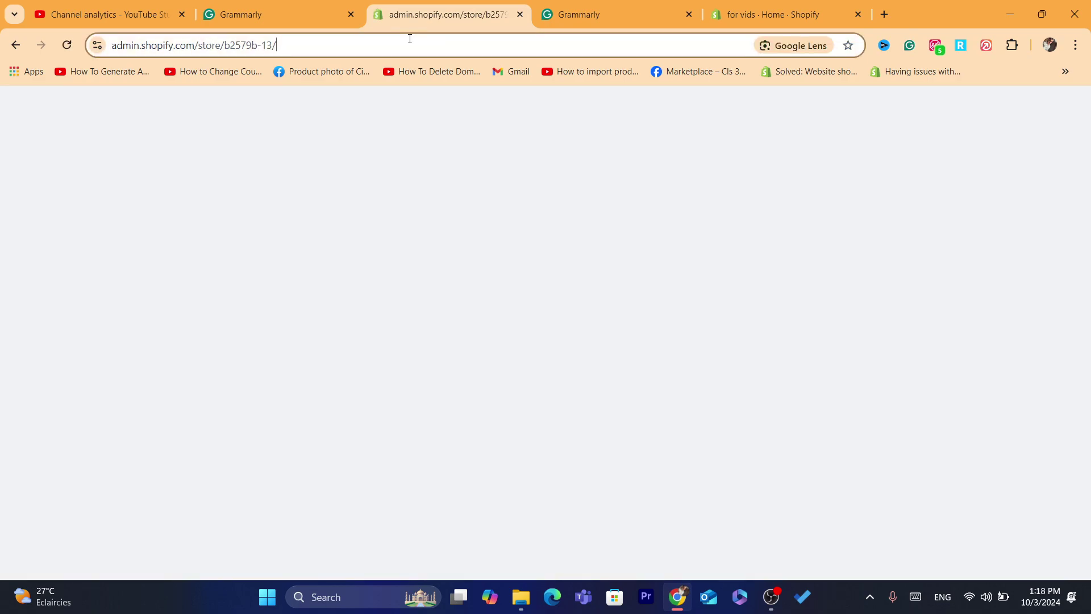
click(409, 38)
click(410, 38)
key(ctrl+a)
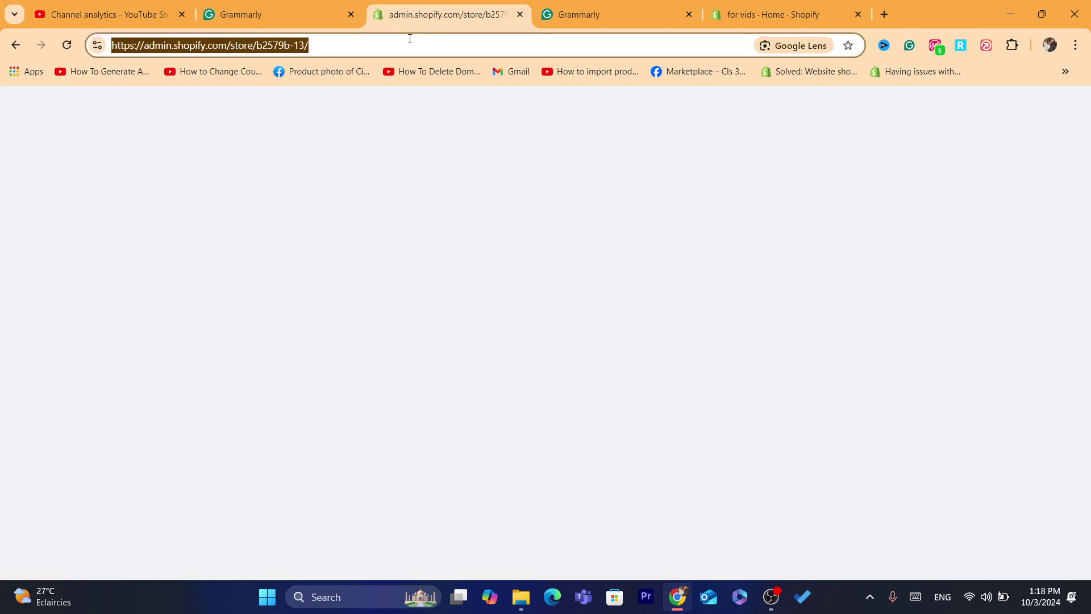
click(348, 48)
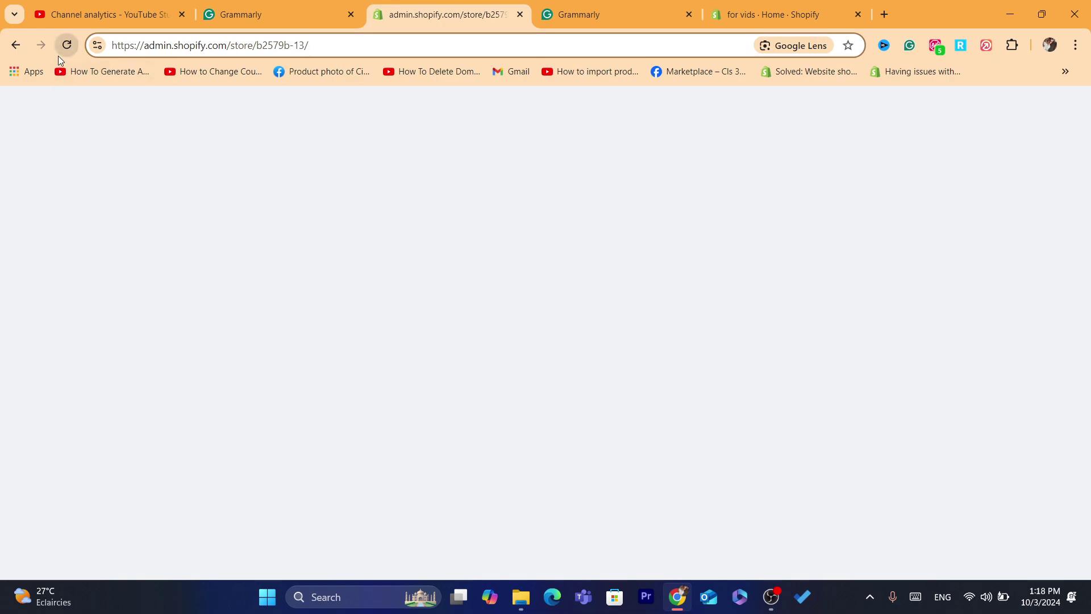
- Reload the store's admin page and go to the Shopify homepage at shopify.com
key(Return)
click(484, 37)
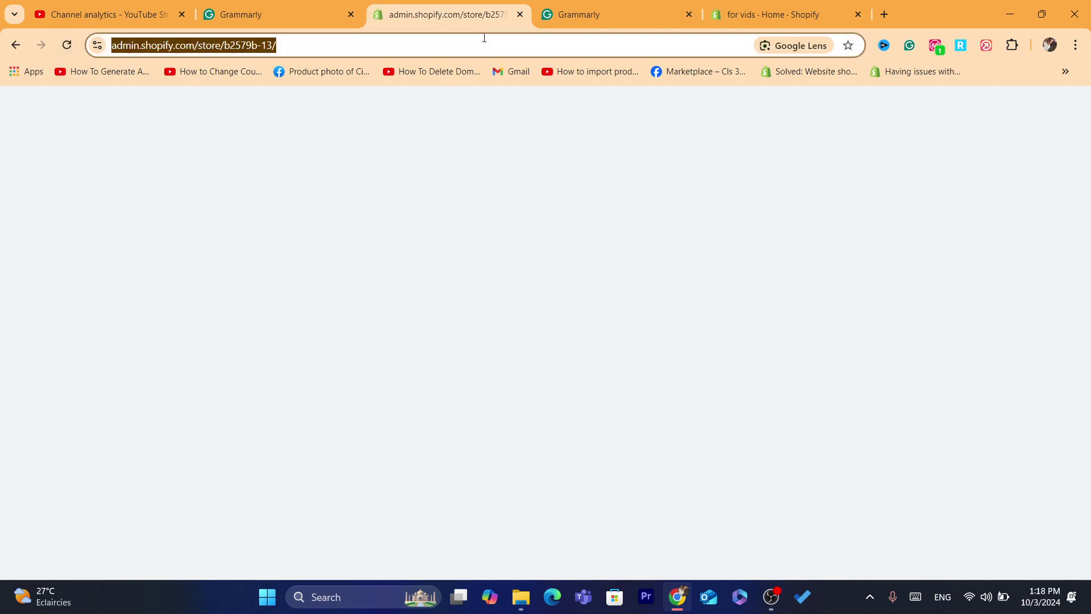
text(shopify.com)
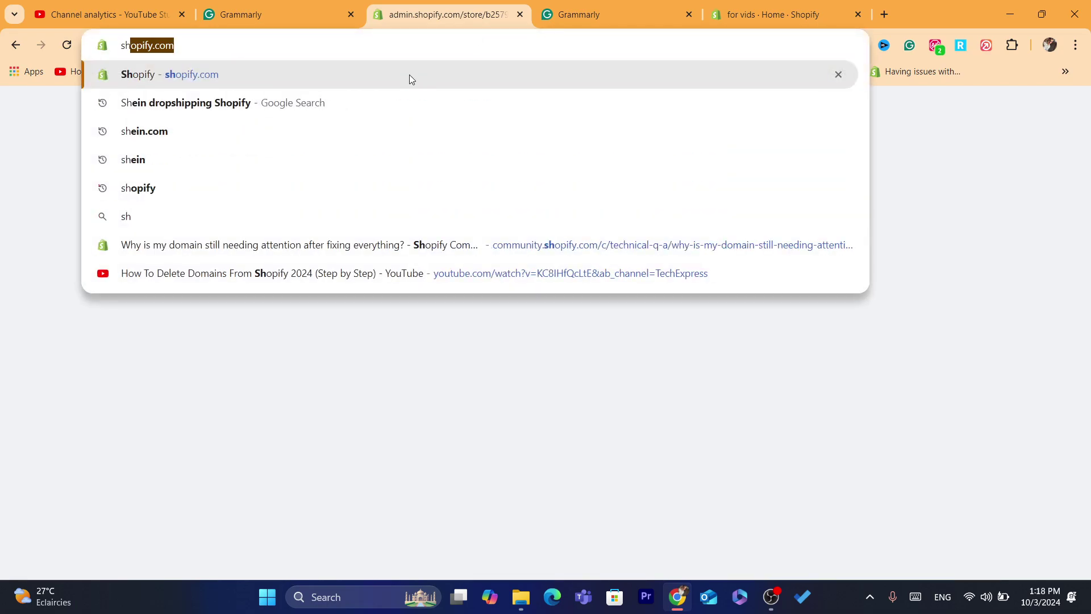
click(407, 74)
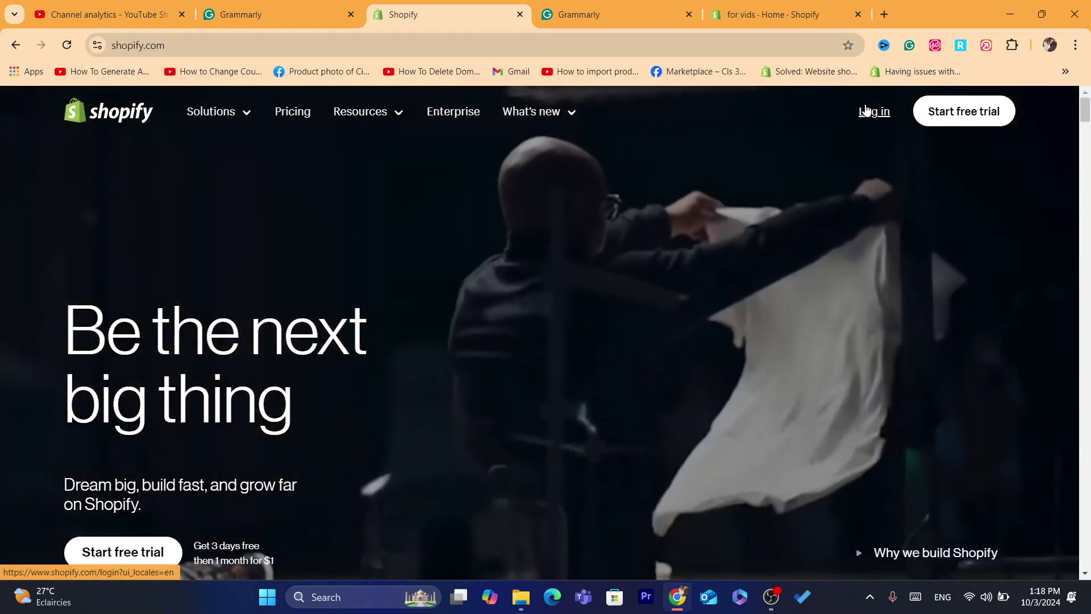
- Log in to Shopify from the homepage and change from My Store to the for vids store
click(869, 111)
click(451, 45)
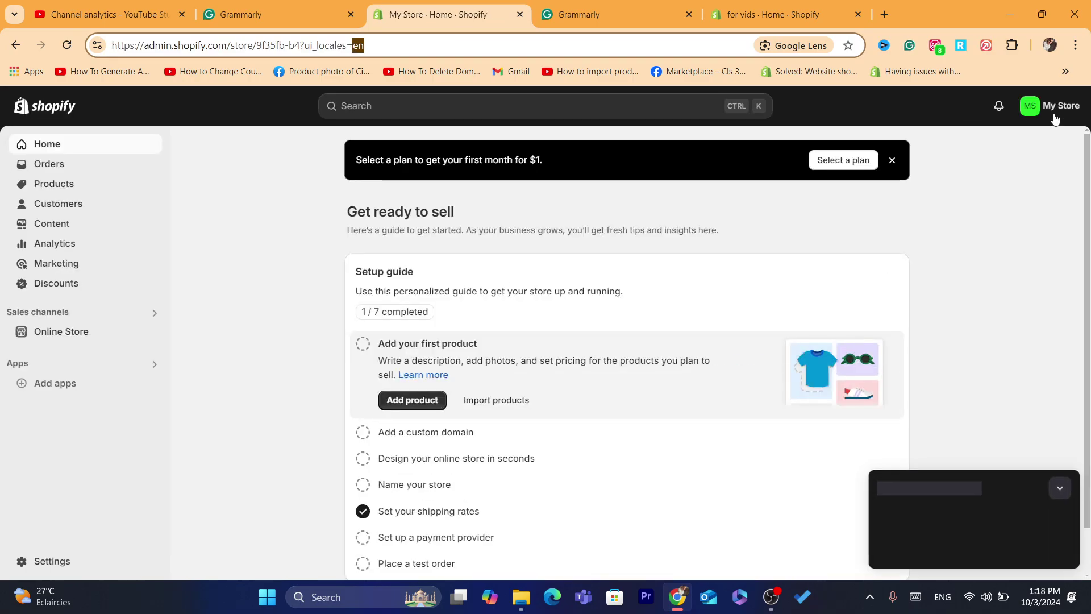
click(1054, 115)
click(1051, 172)
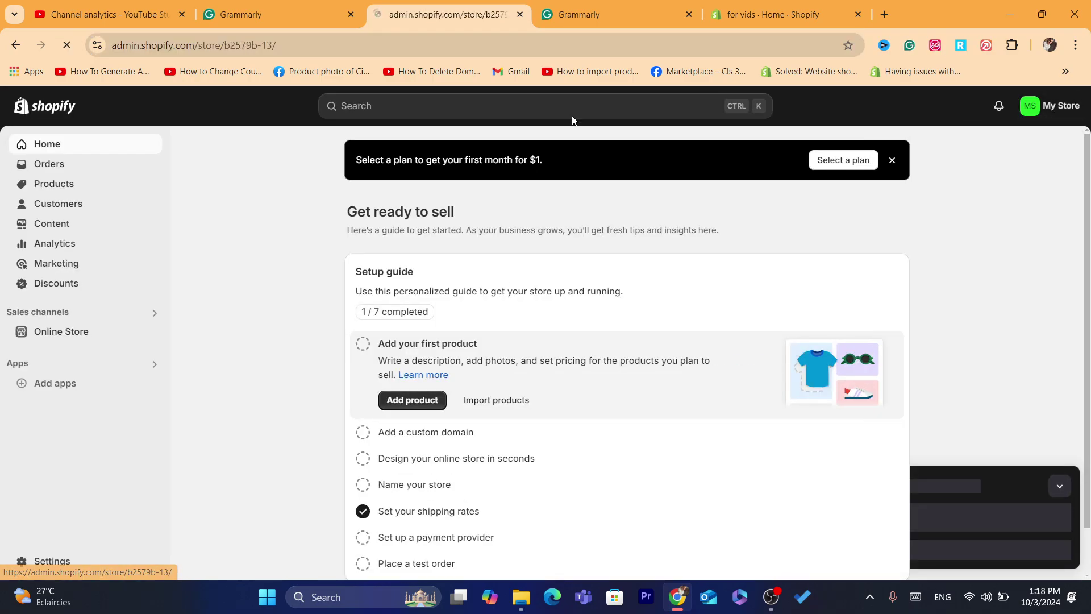
- Reload the store's admin page twice, checking the Blox ad blocker in between
click(446, 45)
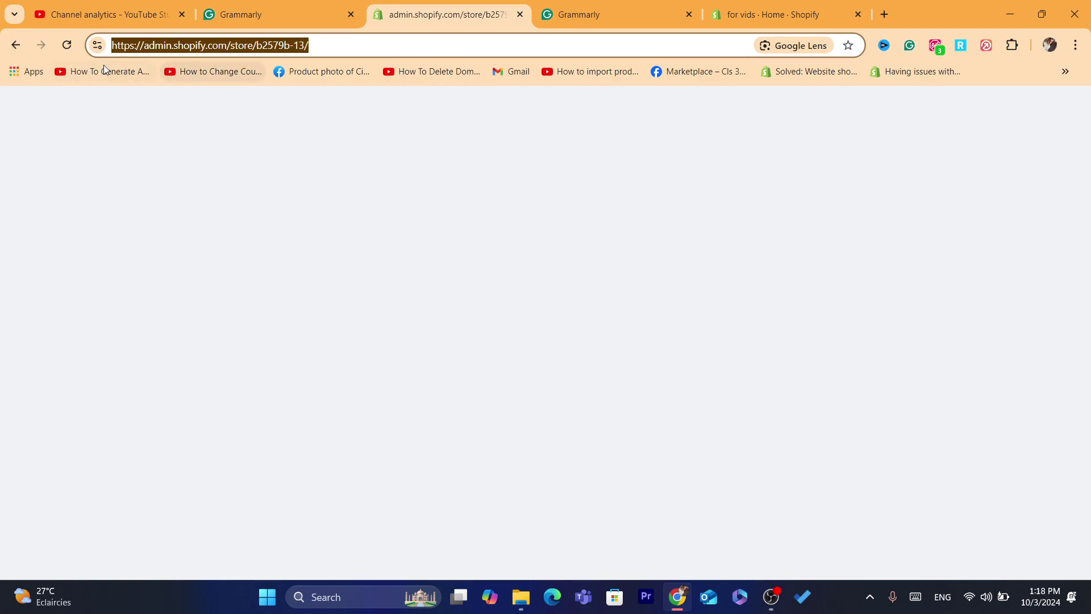
click(66, 50)
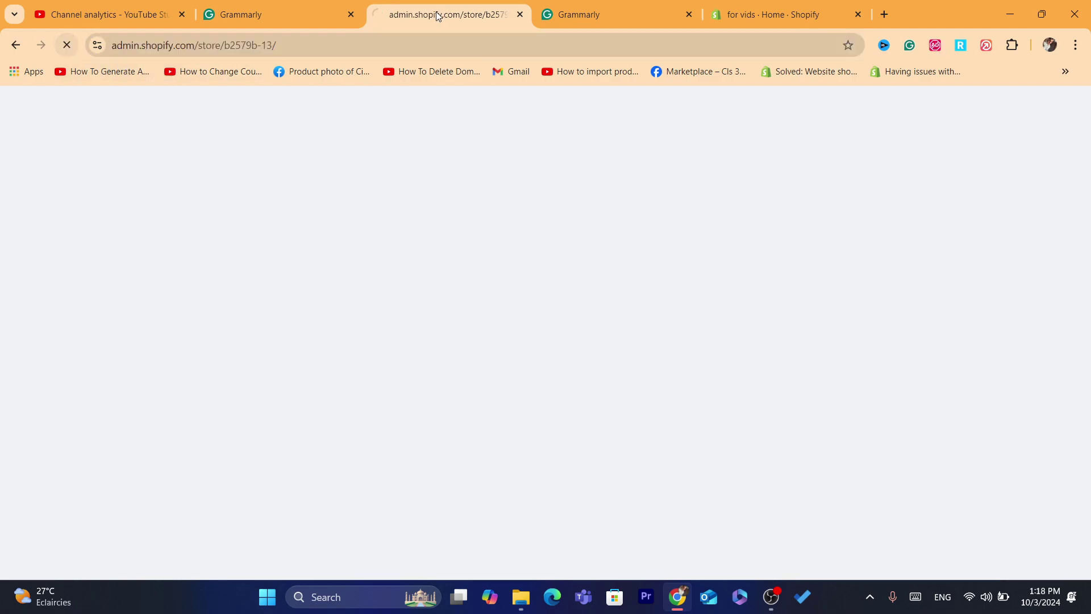
click(400, 39)
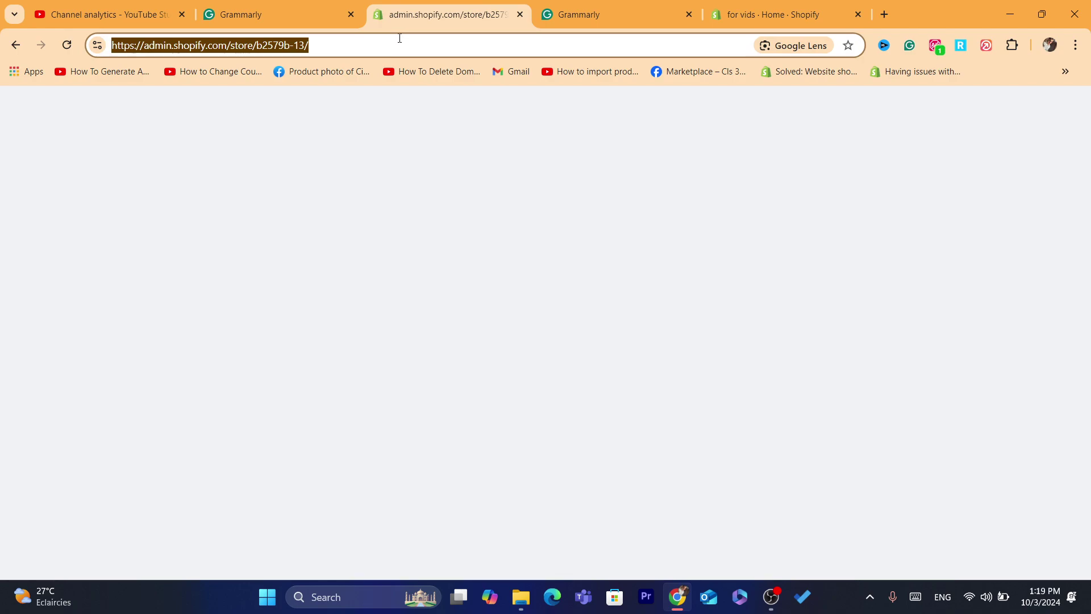
click(937, 46)
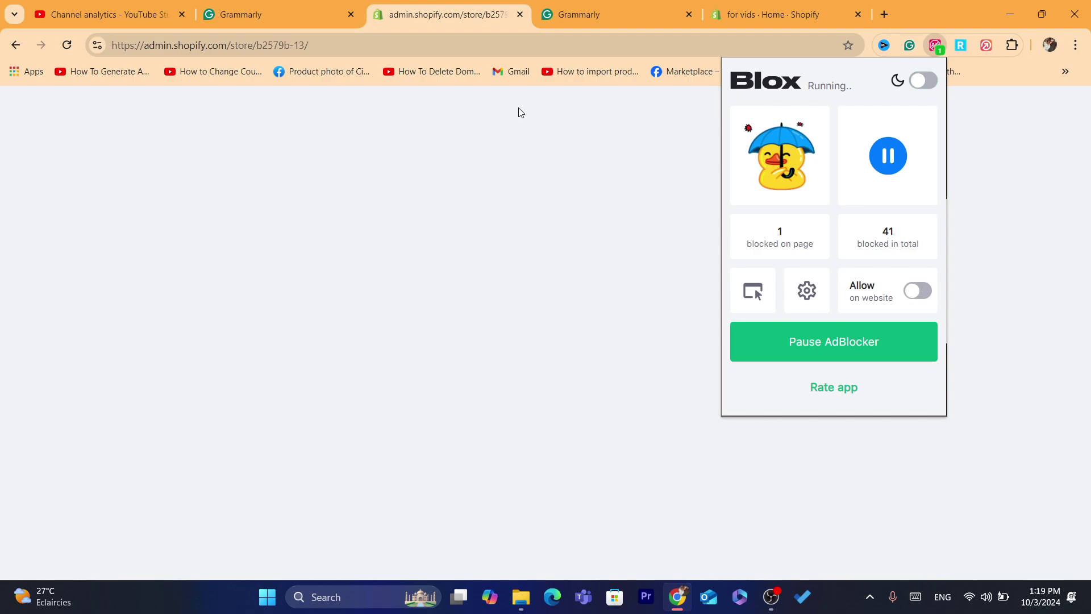
click(66, 45)
click(160, 46)
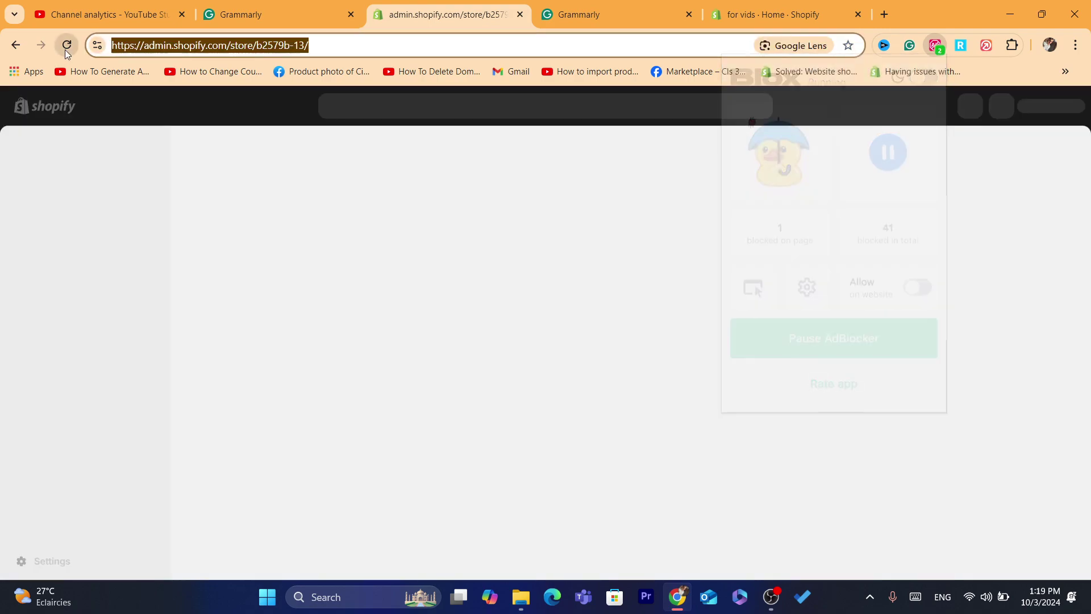
click(441, 40)
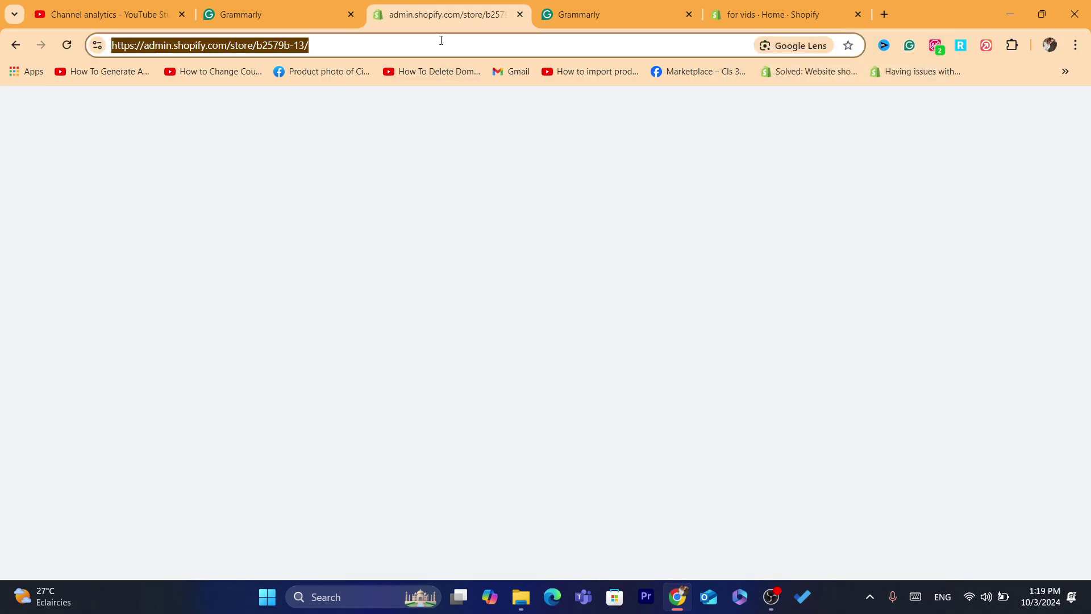
click(441, 41)
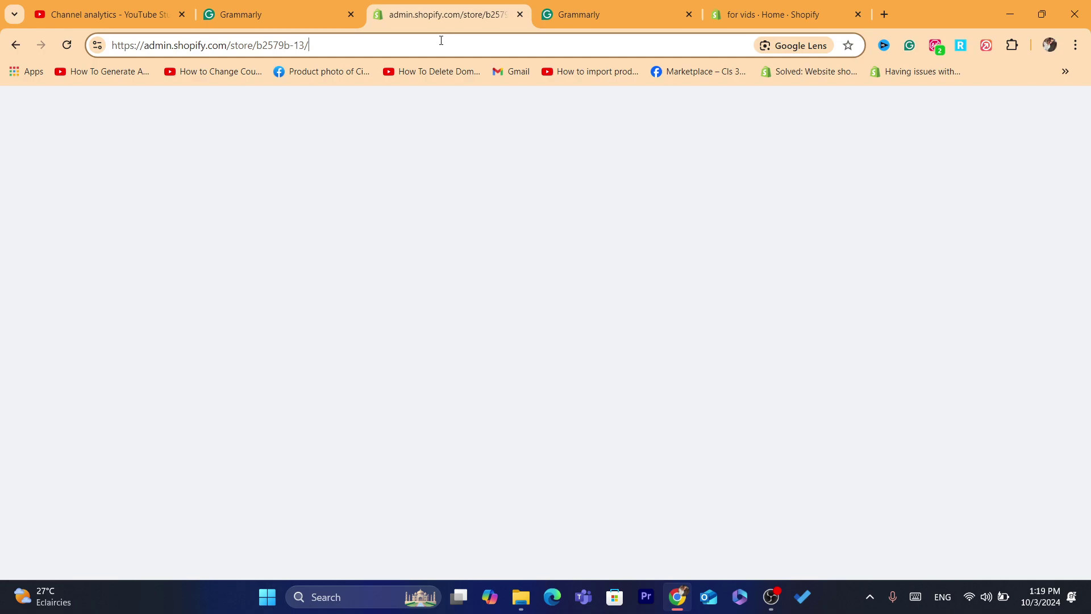
- Turn on dark mode in the Blox ad blocker and return to the store's admin page
click(935, 45)
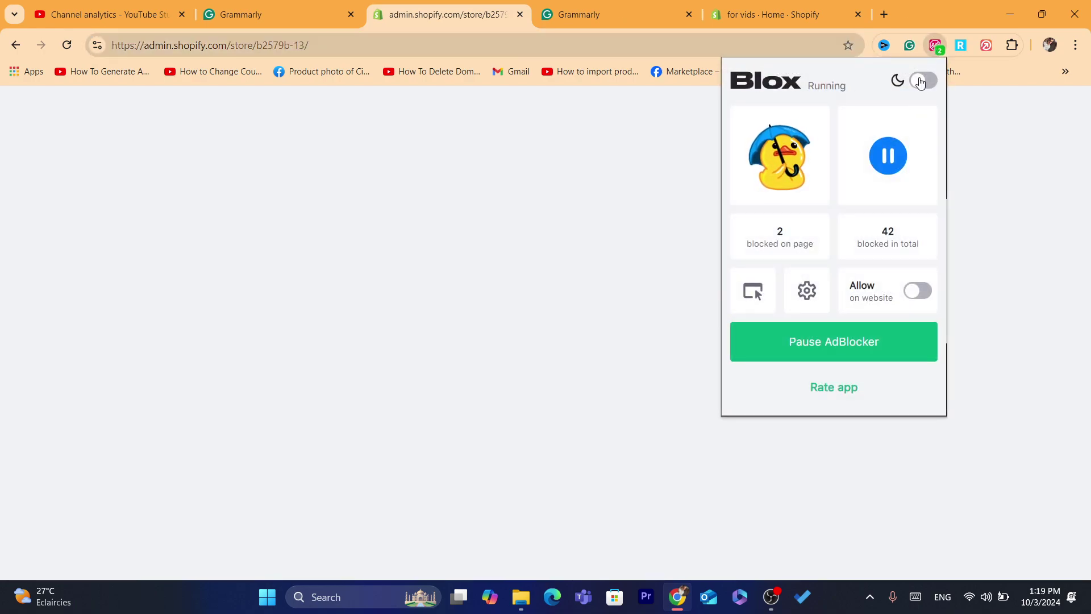
click(924, 81)
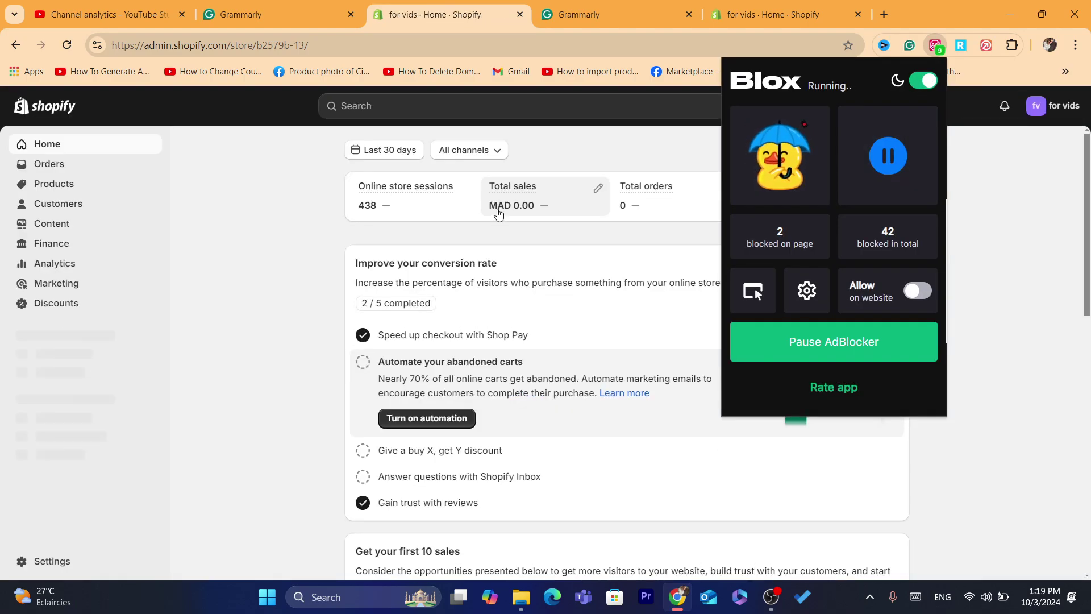
click(288, 243)
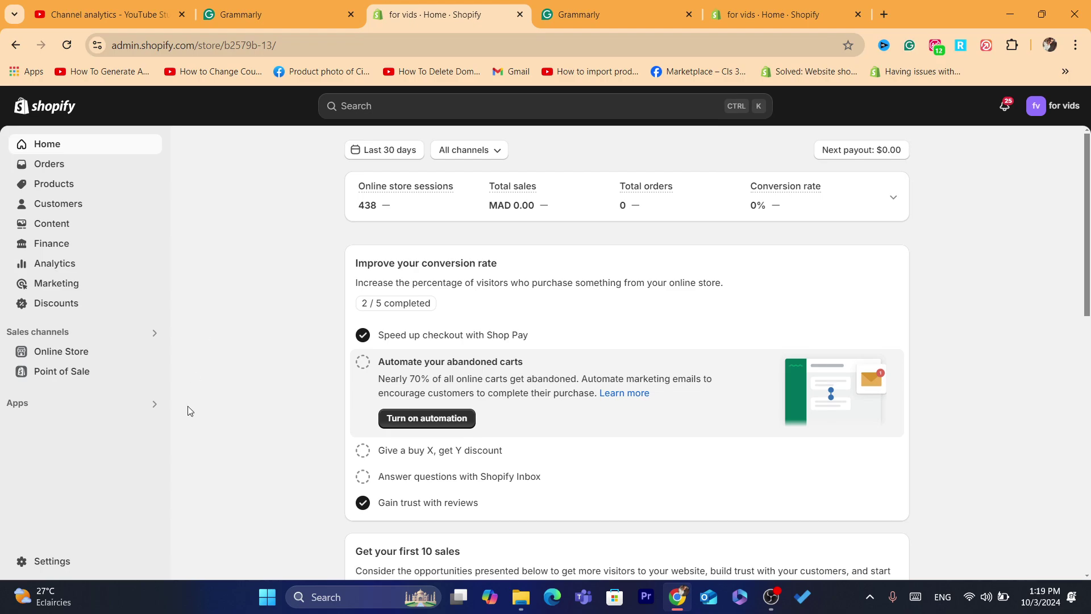
- Open the Domains settings of the for vids store and show the details of free34nom.twilightparadox.com
click(35, 561)
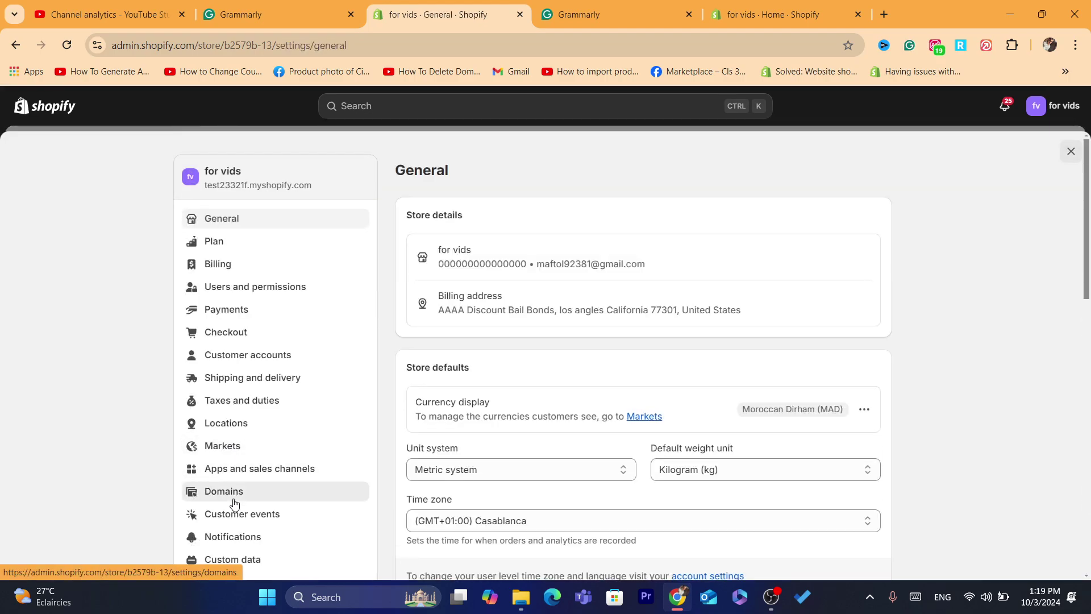
click(234, 504)
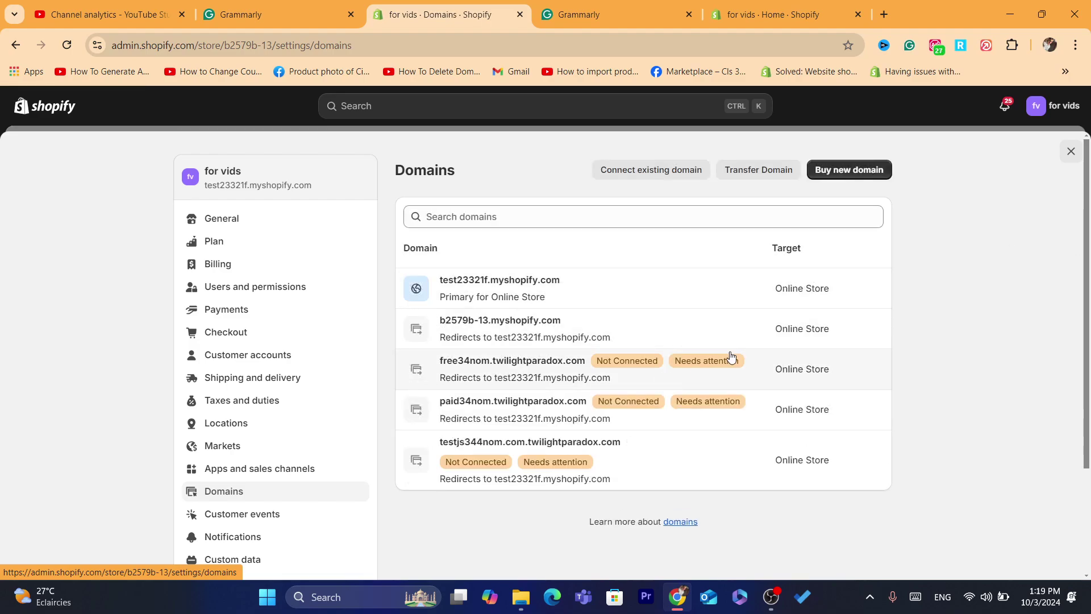
click(549, 364)
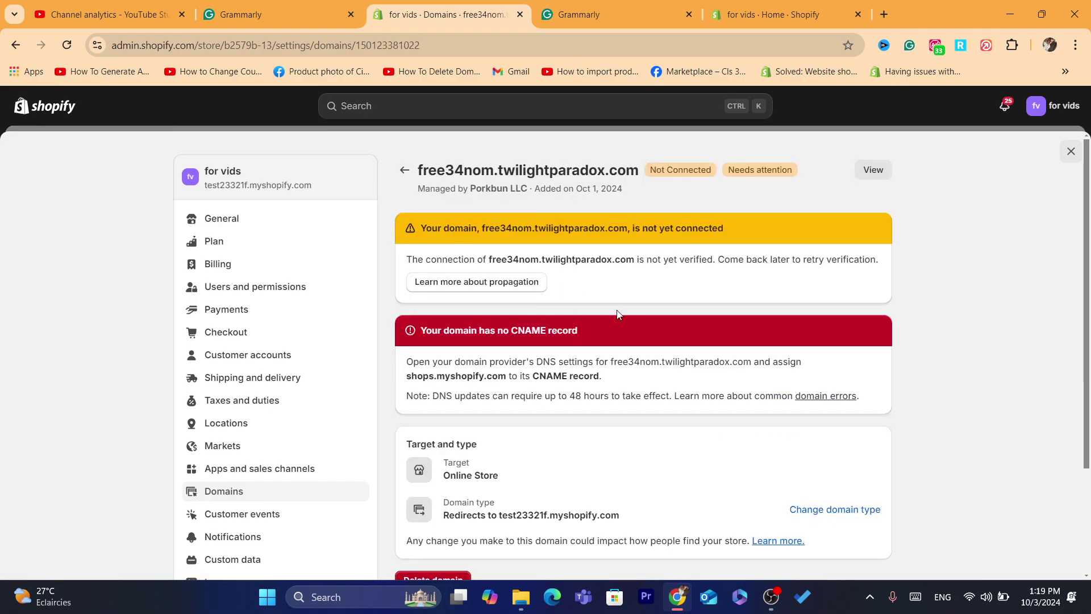
- Highlight the notice about verifying the connection of free34nom.twilightparadox.com
drag(618, 313, 652, 303)
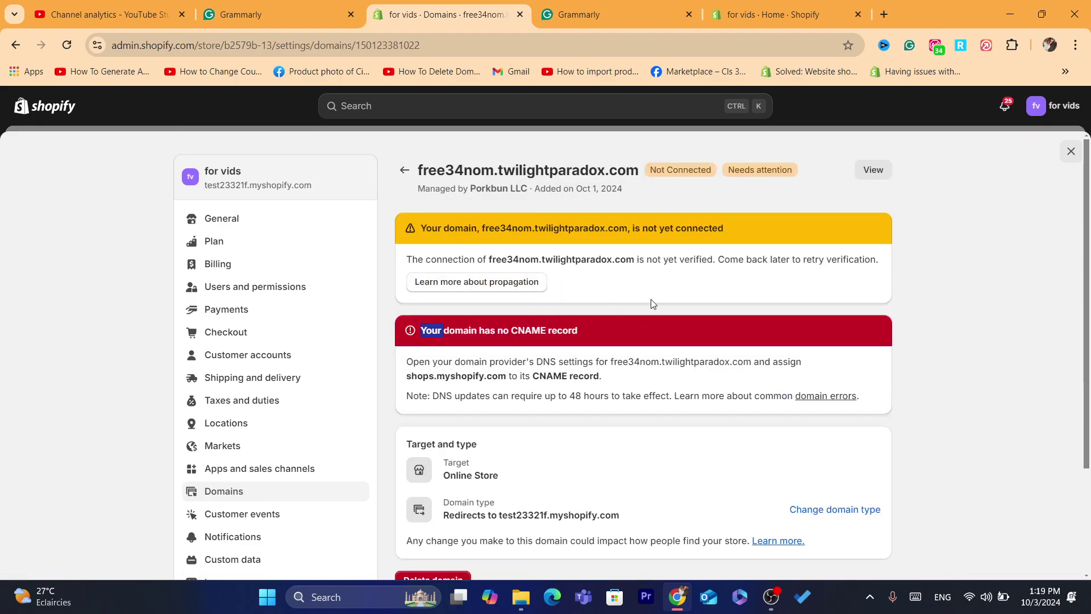
triple_click(580, 257)
triple_click(675, 261)
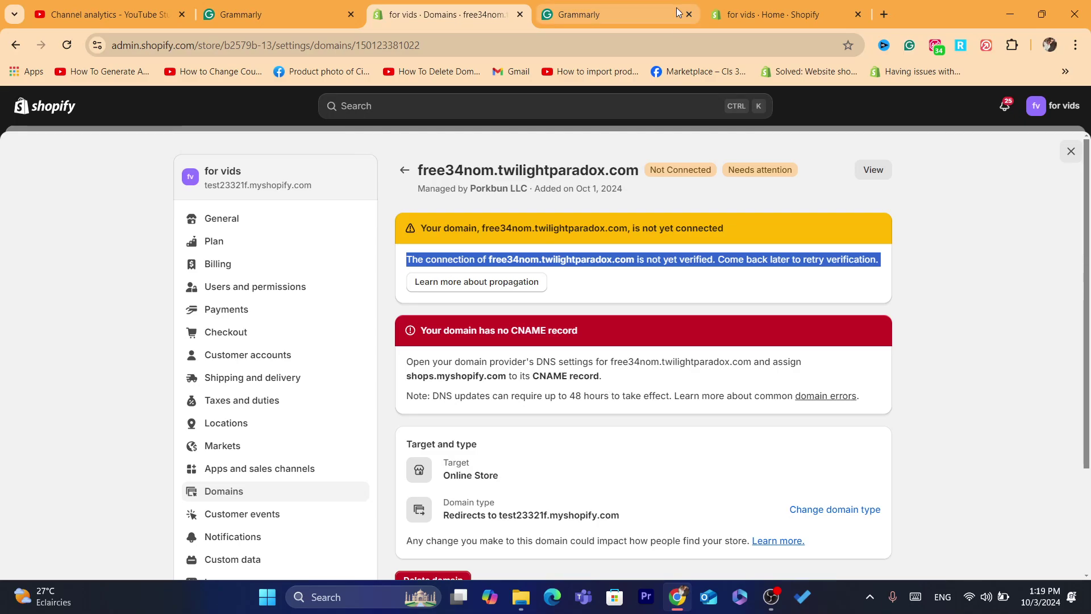
- Switch to the Grammarly document with the troubleshooting notes and delete the word "namecheap" from note 2
click(613, 5)
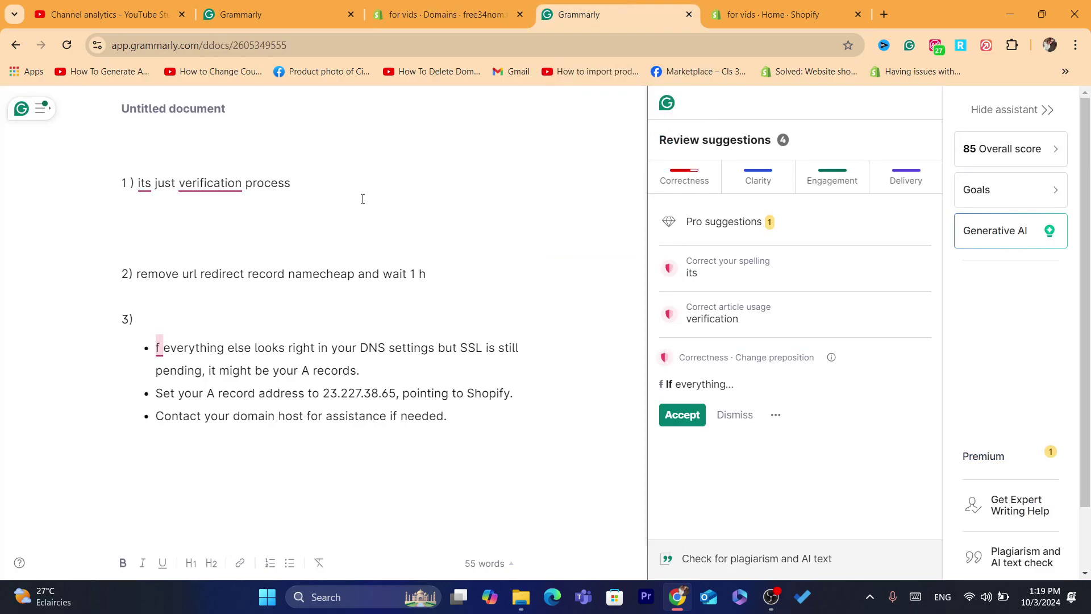
click(473, 45)
click(579, 45)
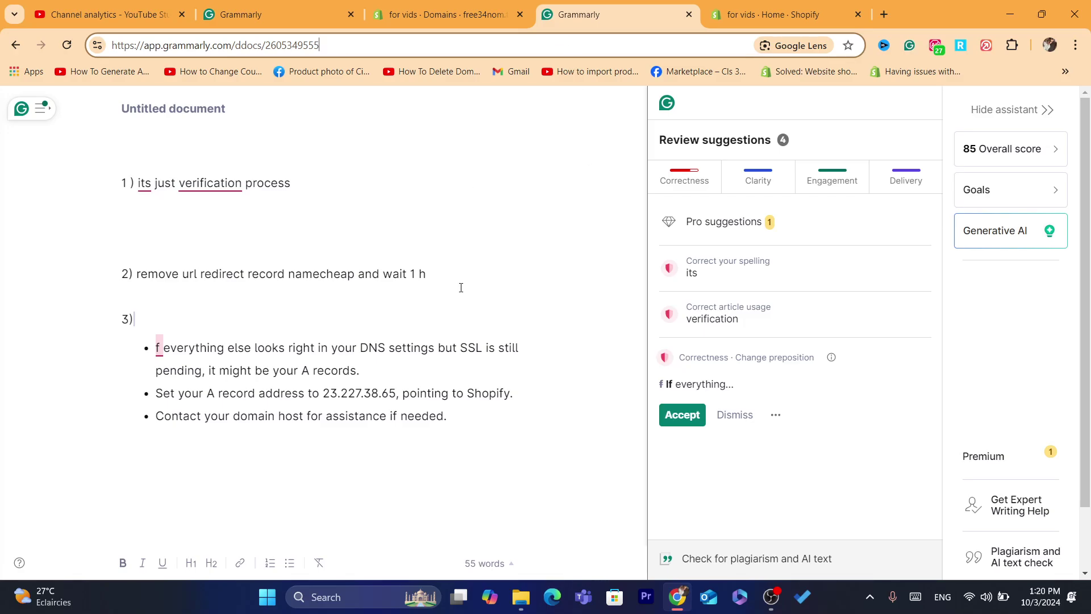
double_click(337, 275)
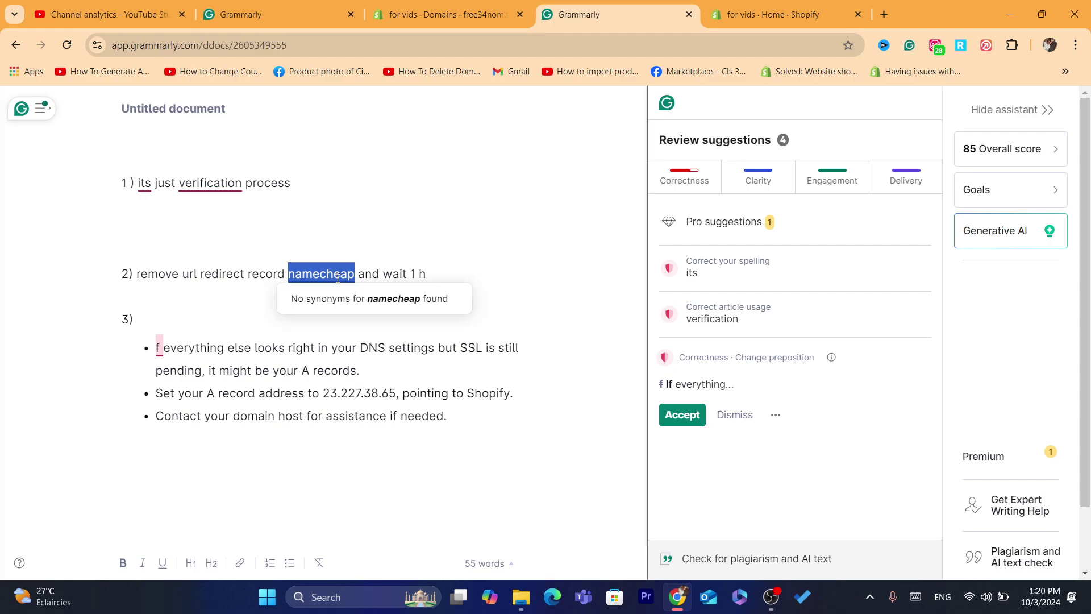
key(BackSpace)
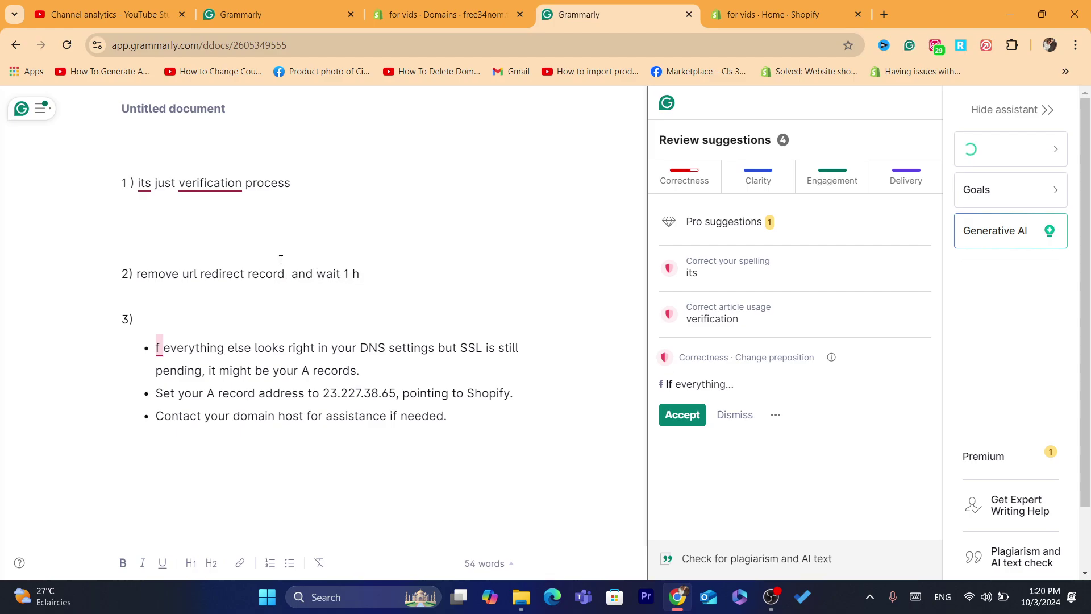
- Highlight the end of note 2, from "record" through "and wait 1 h", and clear the selection
click(316, 227)
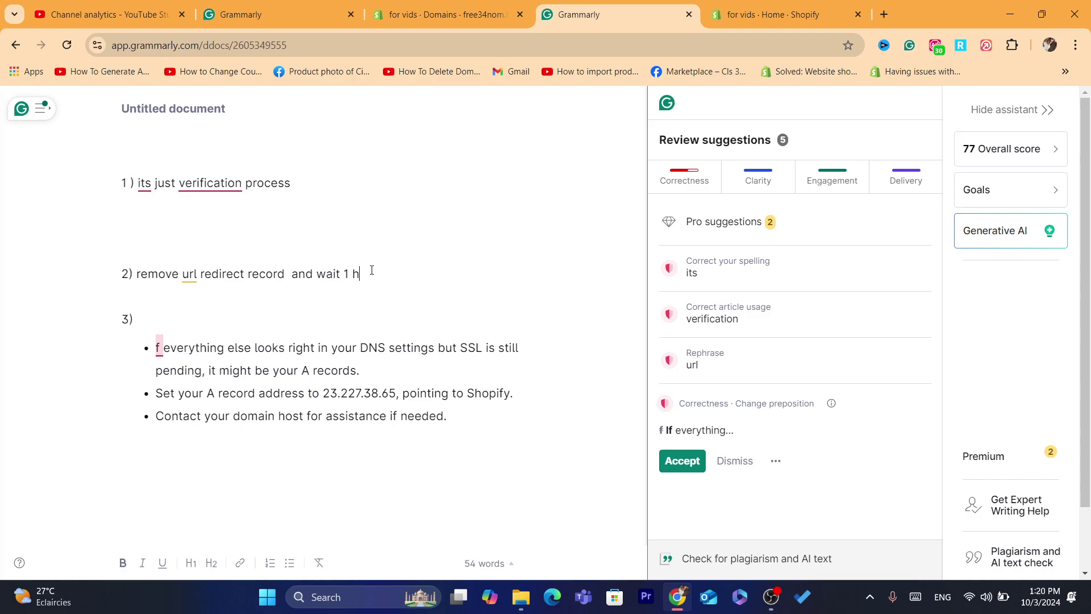
drag(372, 269, 263, 274)
click(466, 264)
- Return to the Shopify domain details and highlight the instructions for assigning shops.myshopify.com to the CNAME record
click(502, 6)
double_click(552, 376)
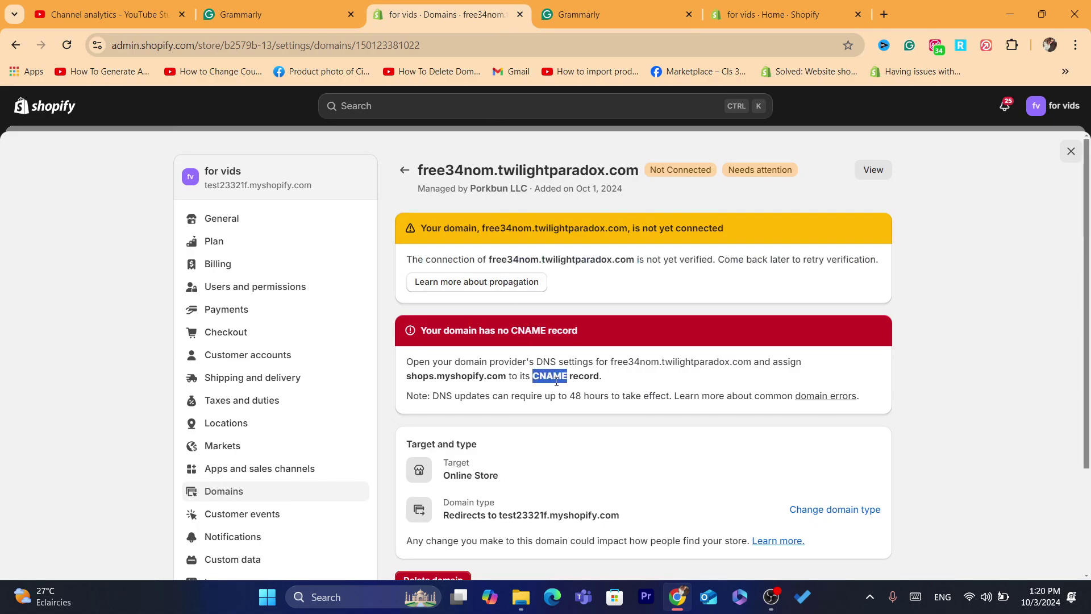
triple_click(464, 393)
double_click(591, 362)
double_click(547, 362)
triple_click(550, 362)
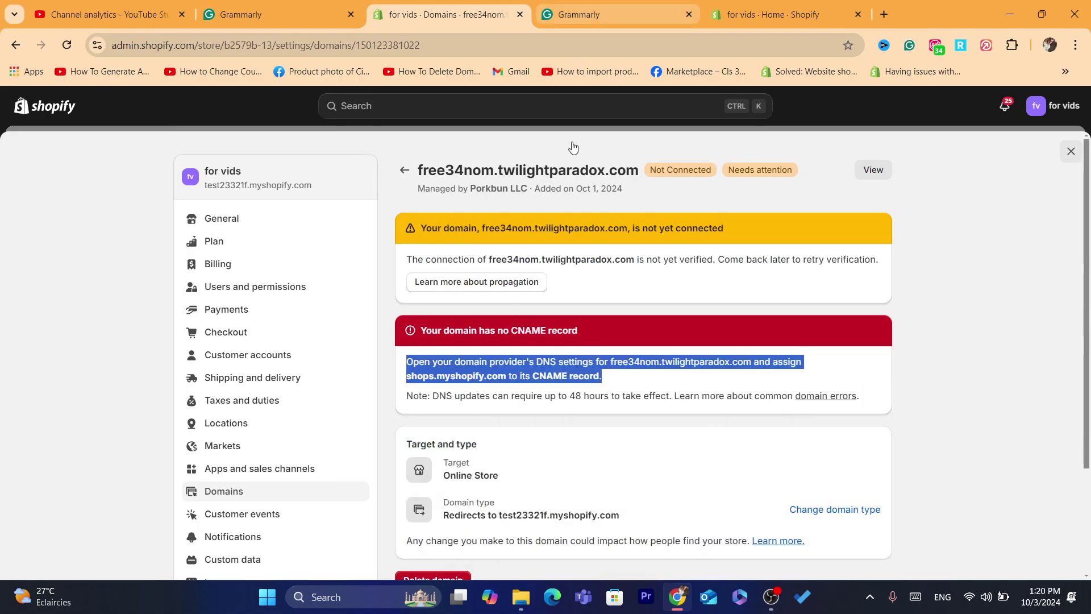
- Switch to the Grammarly notes, highlight the A record address 23.227.38.65 and "pointing to Shopify" in note 3, and clear the selection
key(ctrl+Tab)
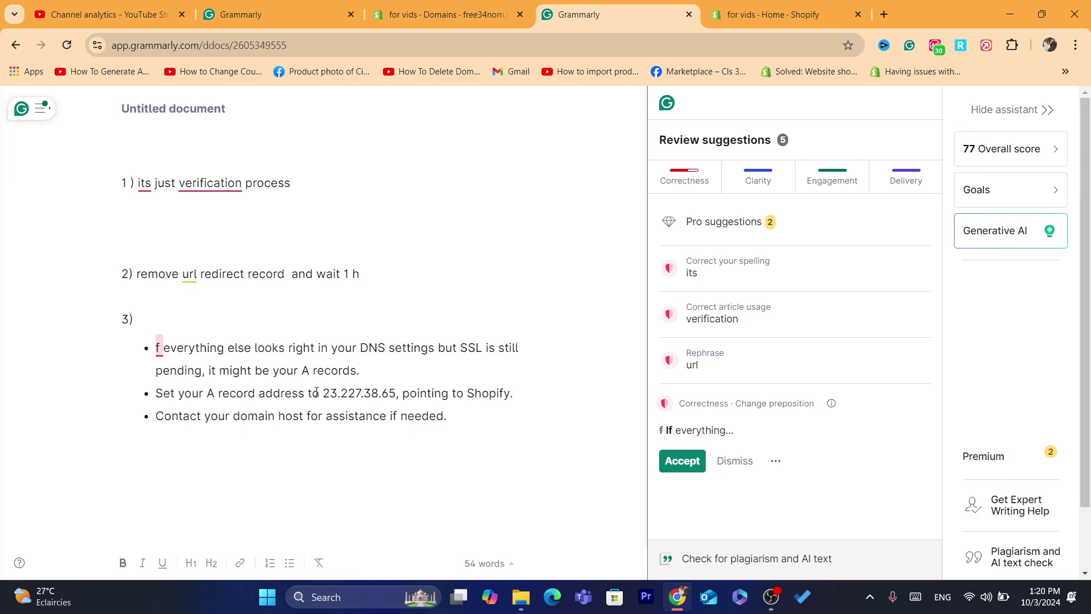
drag(320, 392, 411, 392)
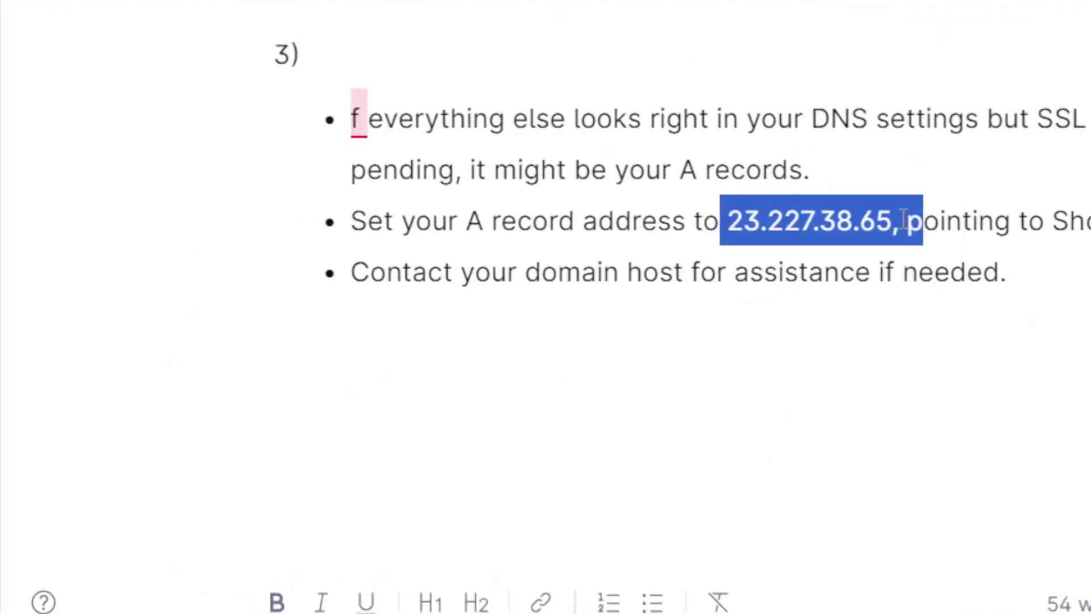
drag(926, 219, 892, 221)
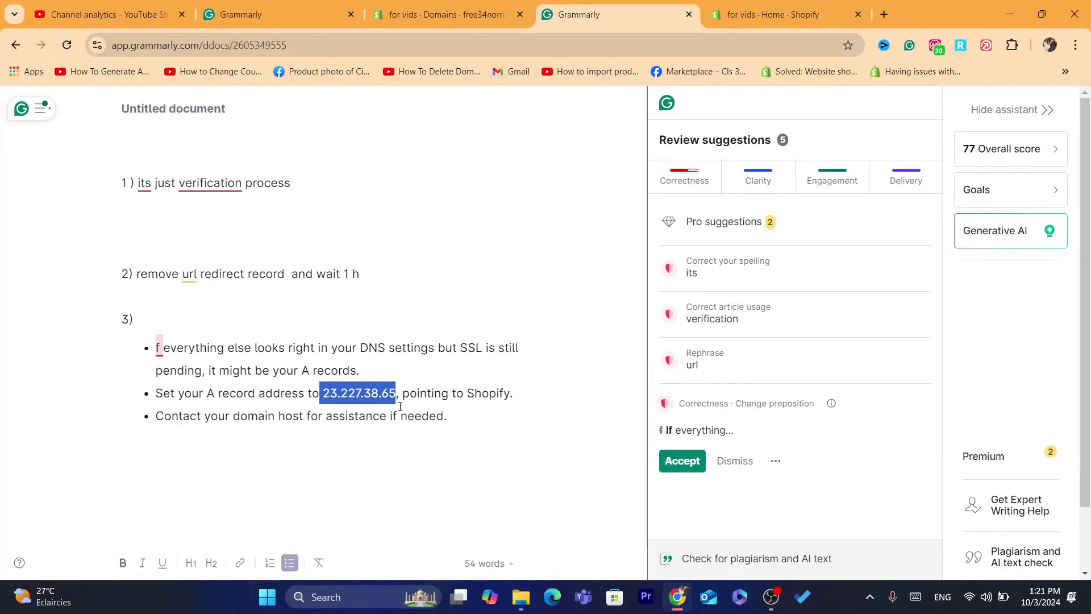
drag(404, 401, 503, 402)
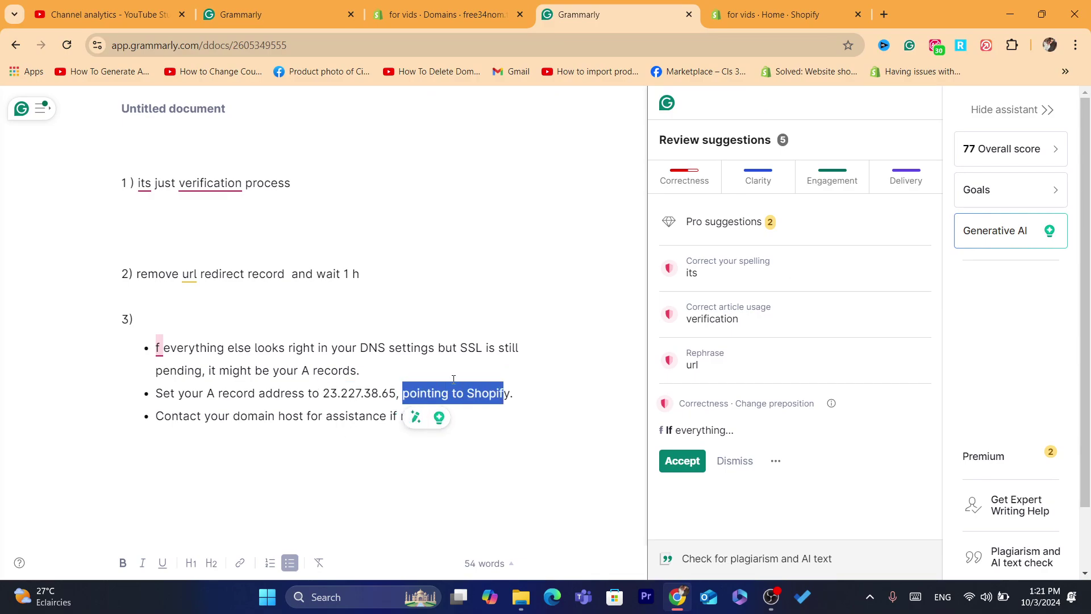
drag(319, 394, 397, 394)
click(398, 393)
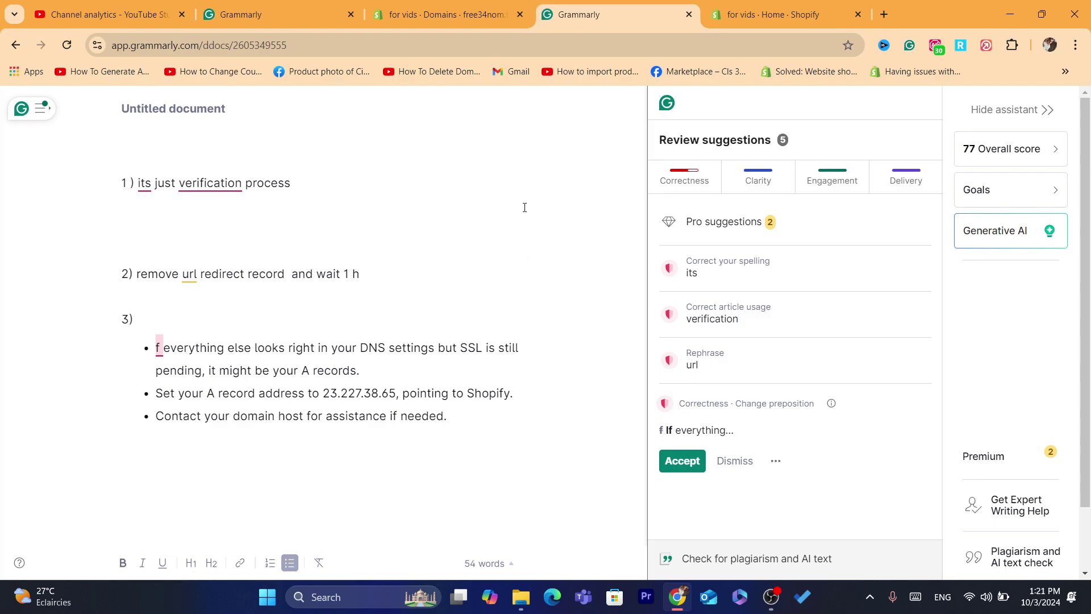
- Return to the Shopify domain details and go back to the list of all the store's domains
click(518, 6)
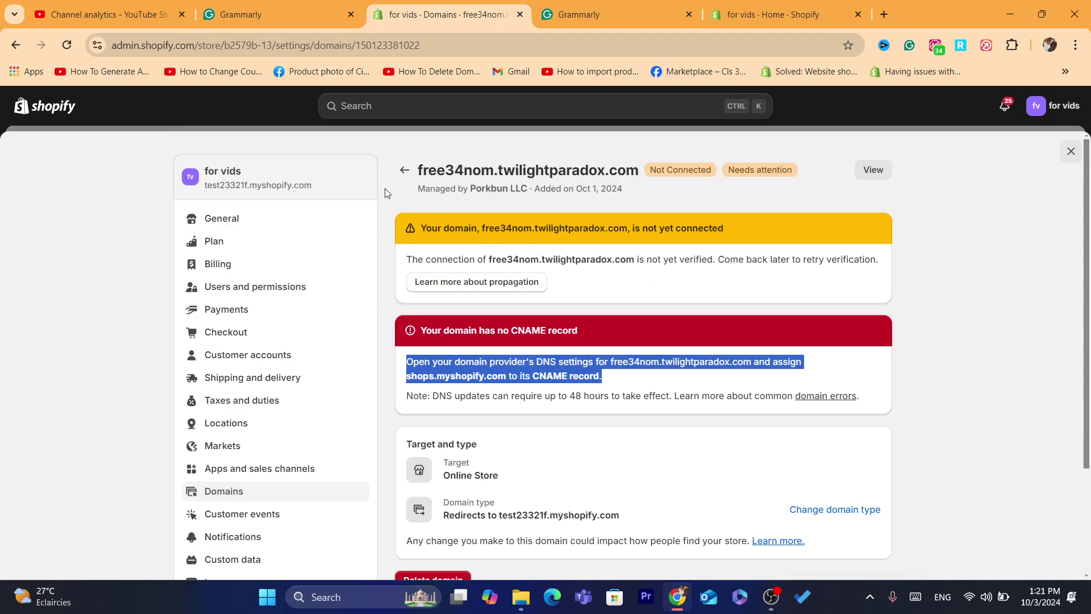
click(402, 183)
click(402, 169)
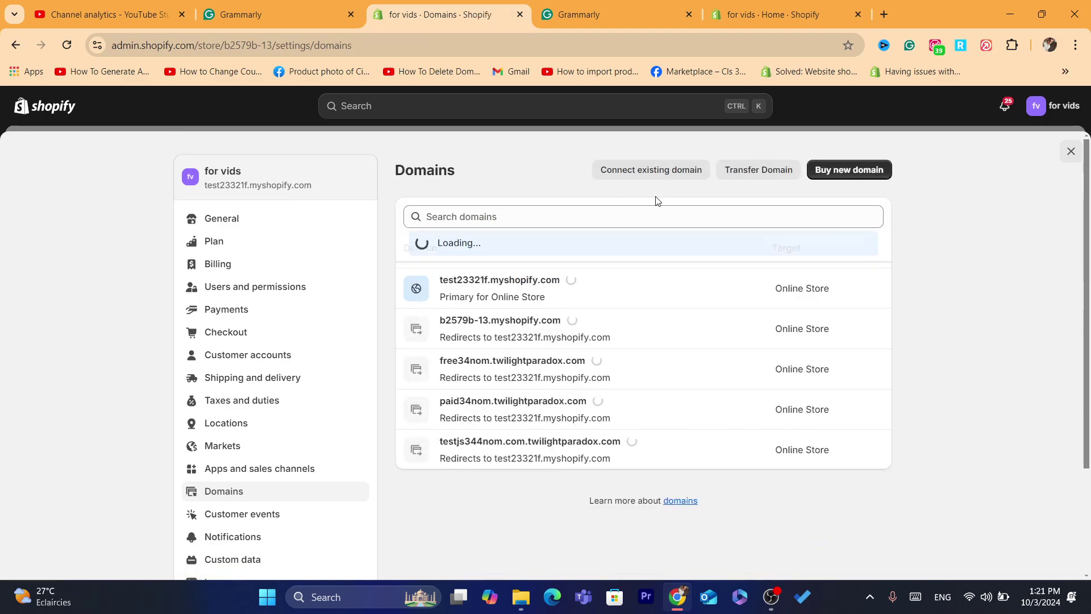
- Search Google for "contact shopify support" and open the Shopify Help Center support page from the results
click(578, 37)
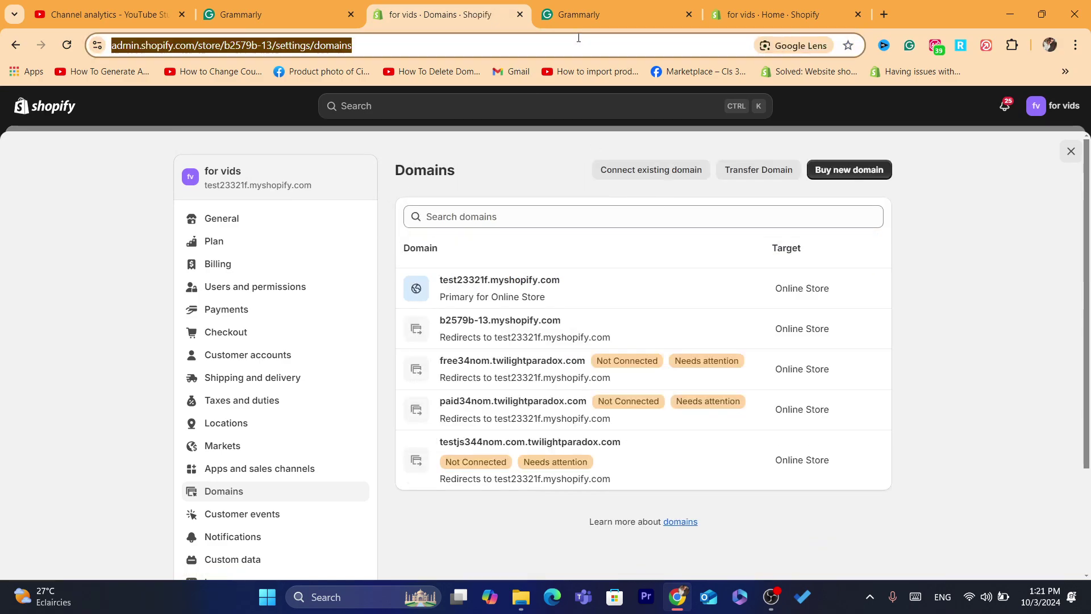
text(conyact)
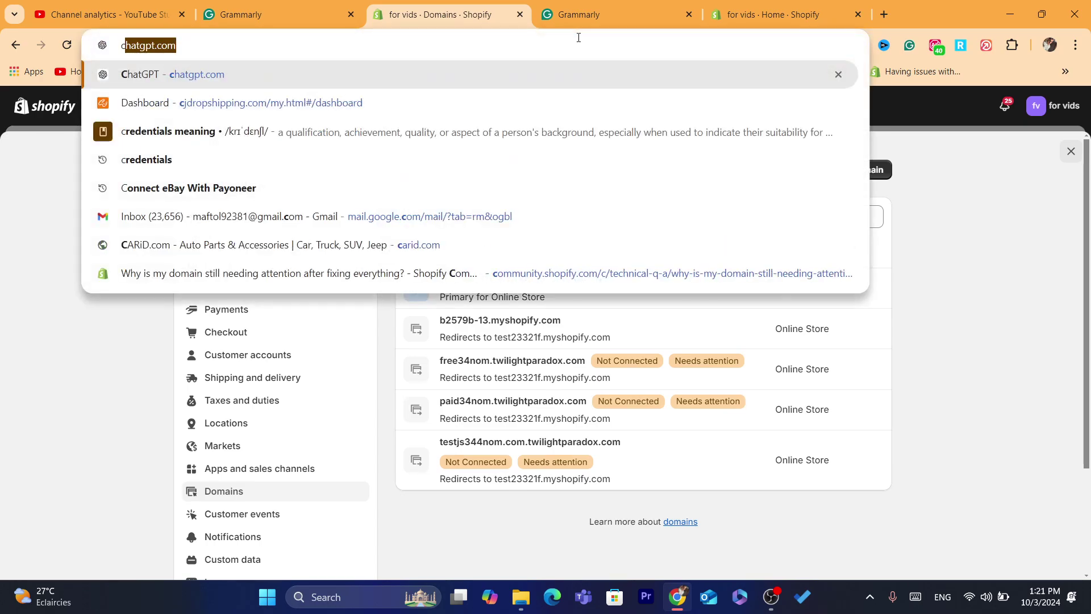
key(BackSpace)
key(BackSpace)
key(BackSpace)
key(BackSpace)
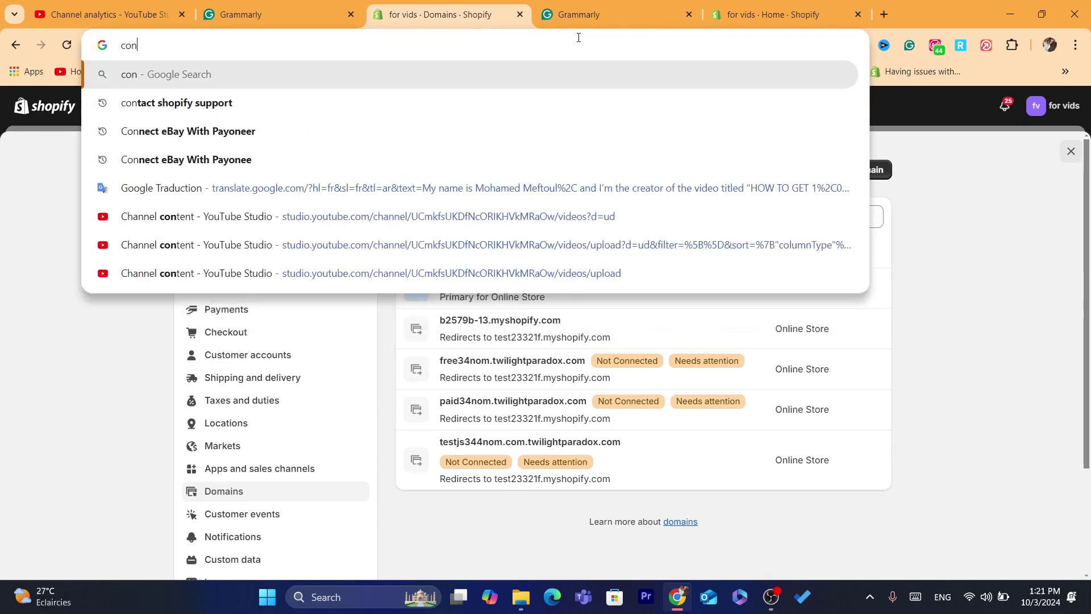
text(cta)
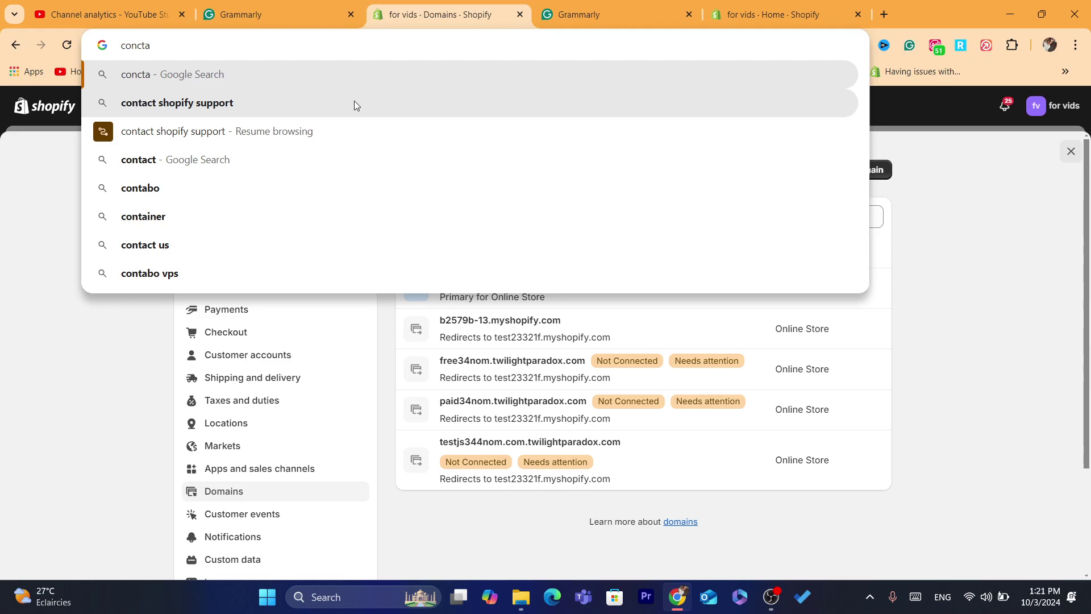
click(353, 101)
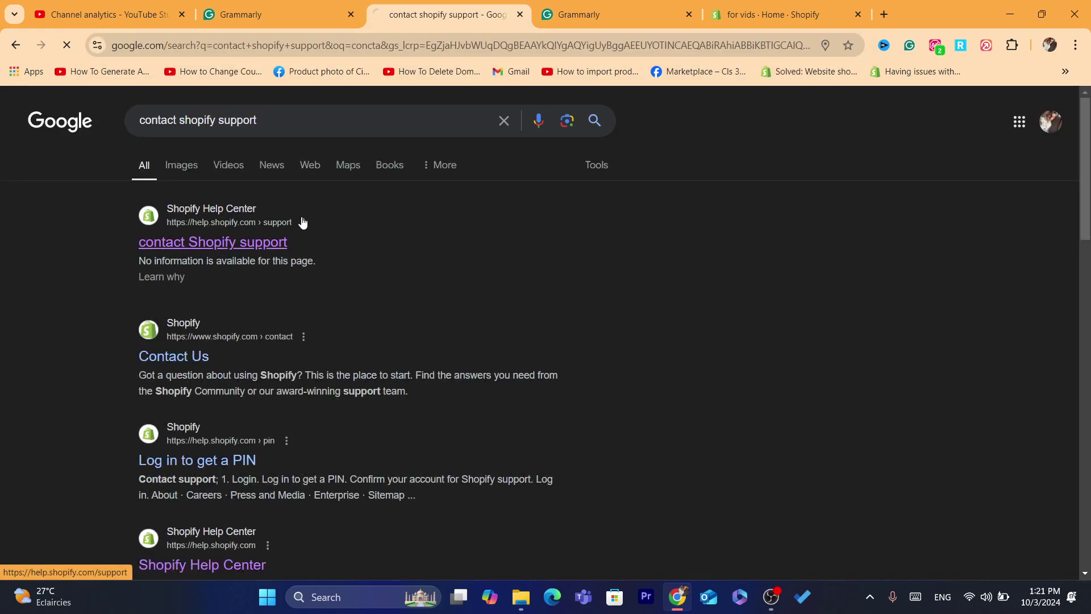
click(200, 246)
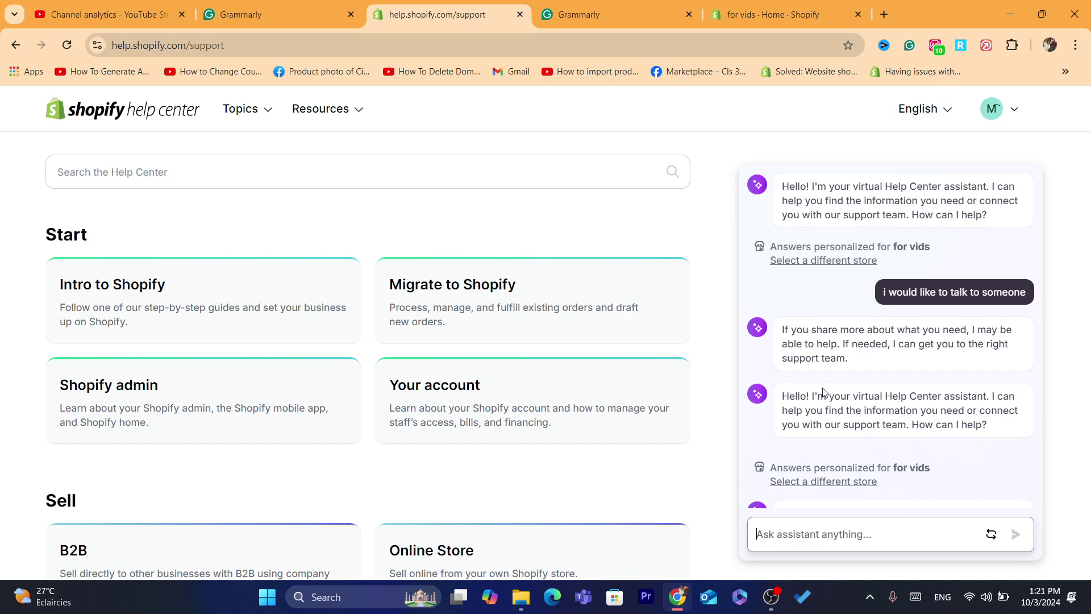
- Highlight the virtual Help Center assistant's second greeting message in the support chat
drag(823, 392, 960, 411)
click(960, 411)
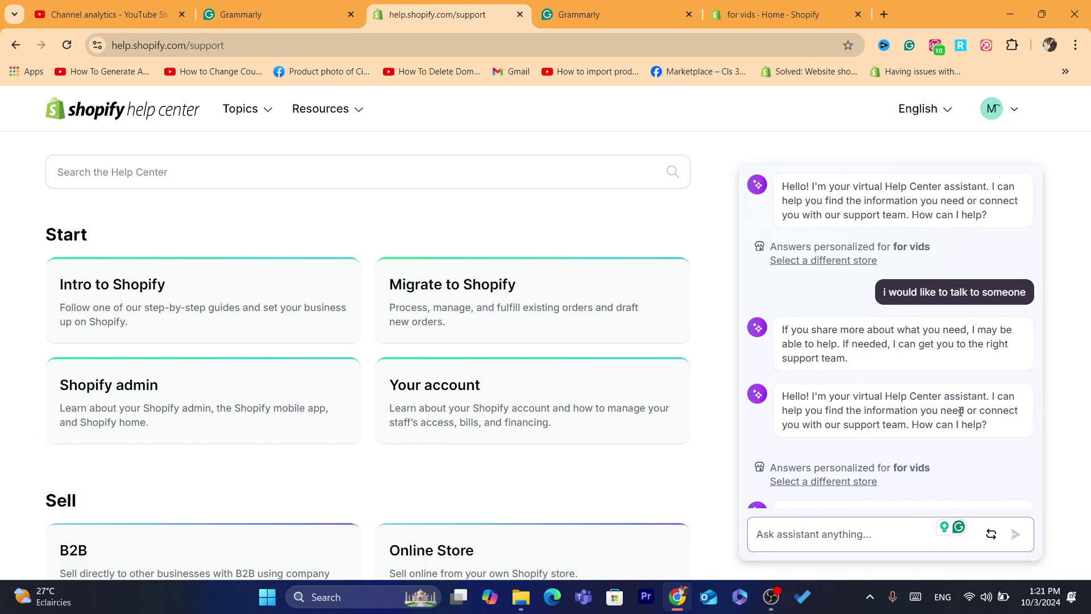
triple_click(928, 414)
triple_click(849, 404)
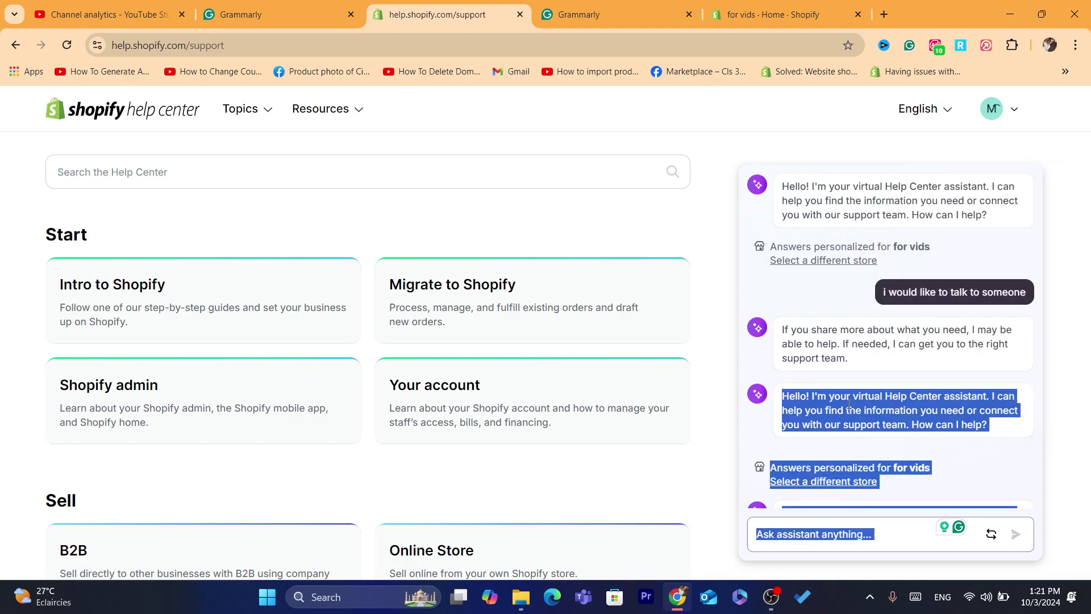